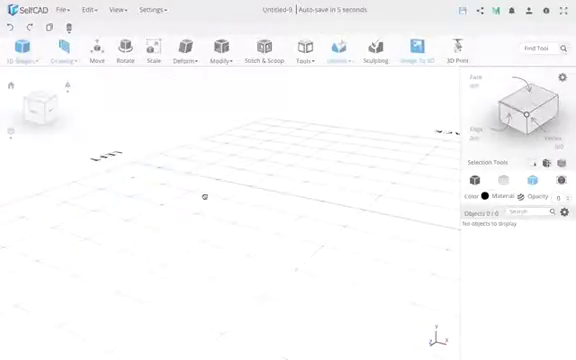
Add a blue cube to the empty scene from 3D Shapes.
click(229, 234)
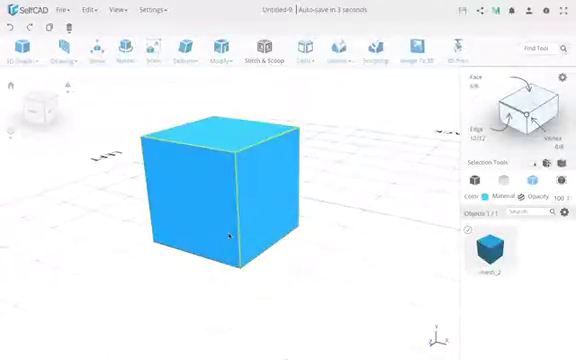
scroll(229, 234, down, 2)
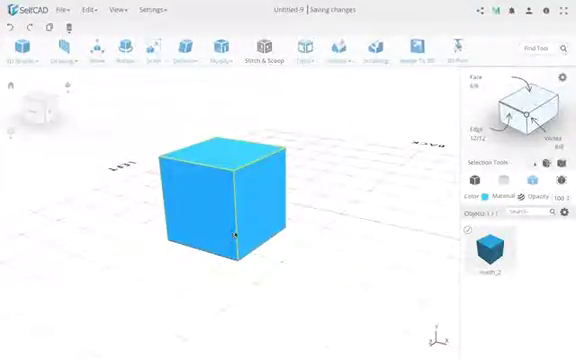
Duplicate the cube overlapping the original, select both, and combine them with Merge Objects.
key(ctrl+v)
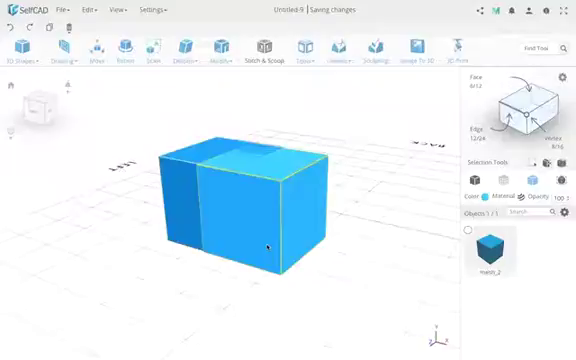
drag(235, 218, 271, 233)
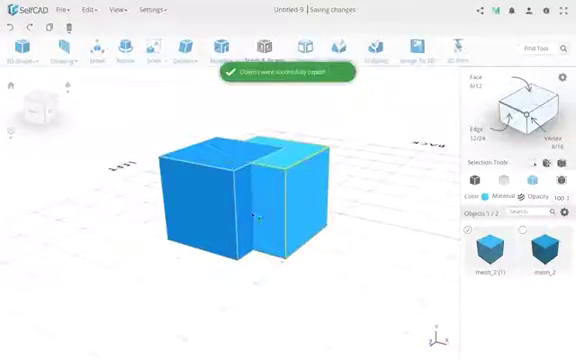
shift+click(238, 208)
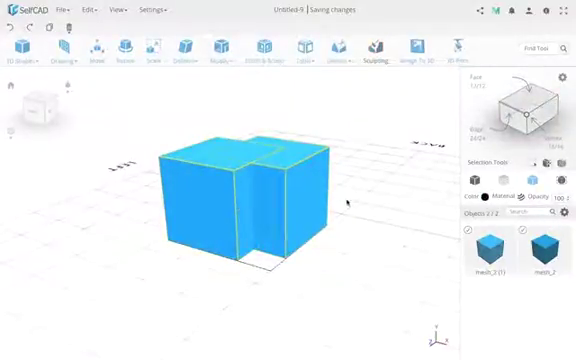
right_drag(347, 204, 338, 222)
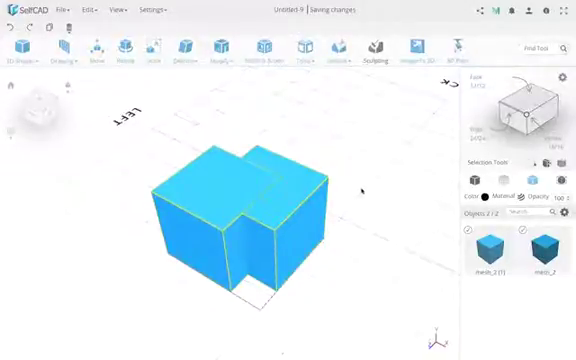
click(339, 47)
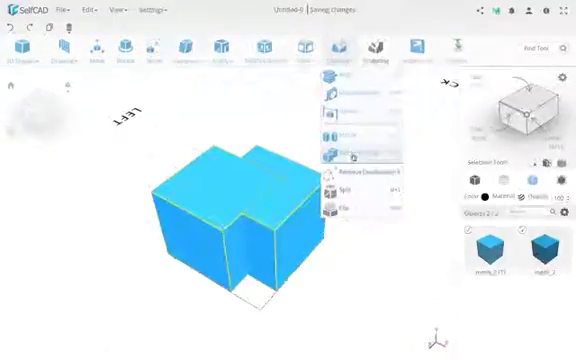
click(352, 155)
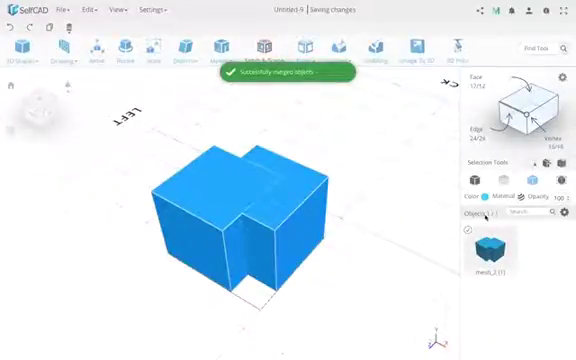
Inspect the merged shape from several angles, toggling between wireframe and solid display.
click(474, 181)
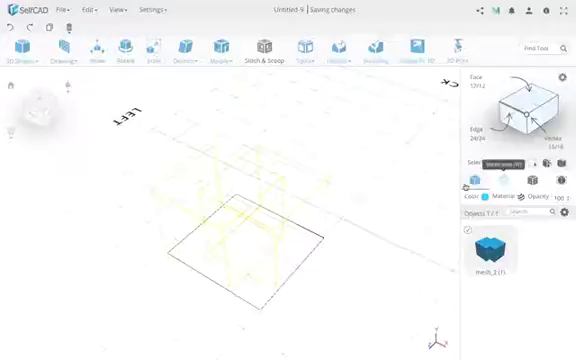
mouse_move(276, 235)
right_down()
mouse_move(298, 225)
mouse_move(294, 228)
right_up()
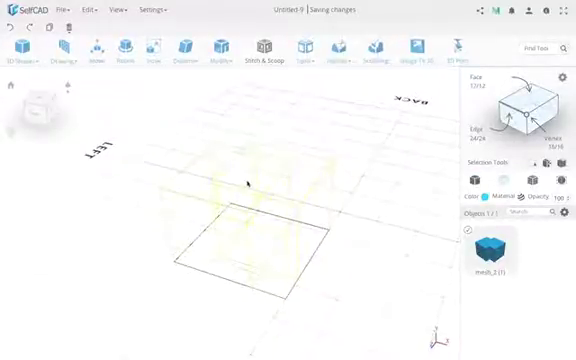
right_drag(248, 184, 250, 147)
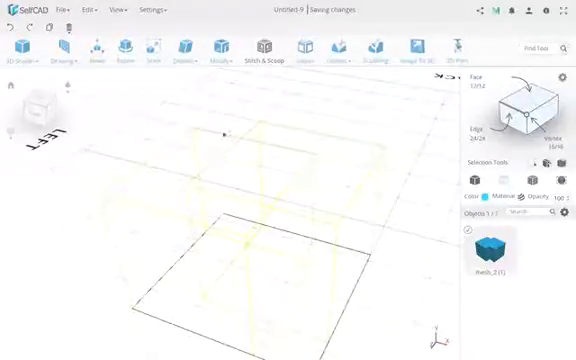
middle_drag(319, 181, 280, 194)
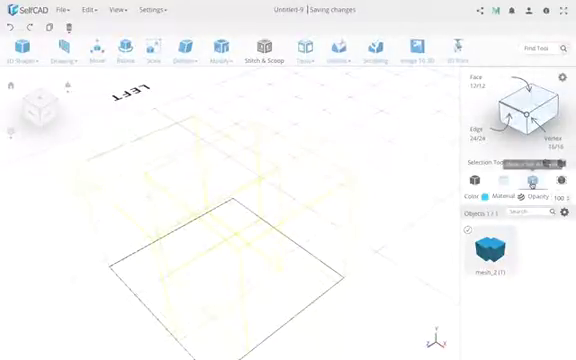
click(532, 180)
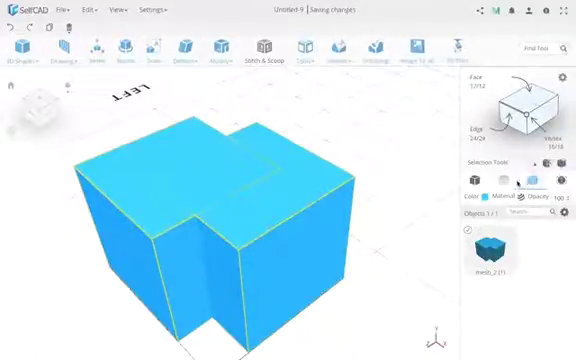
click(505, 181)
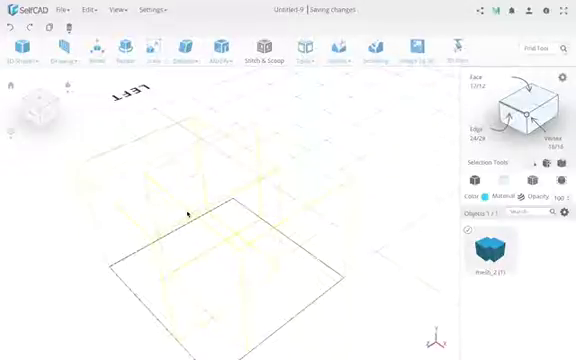
click(306, 60)
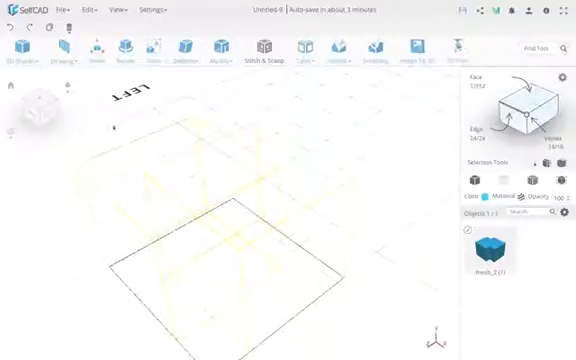
Undo back to an empty scene and add a fresh solid cube, mesh_3.
key(ctrl+c)
key(ctrl+v)
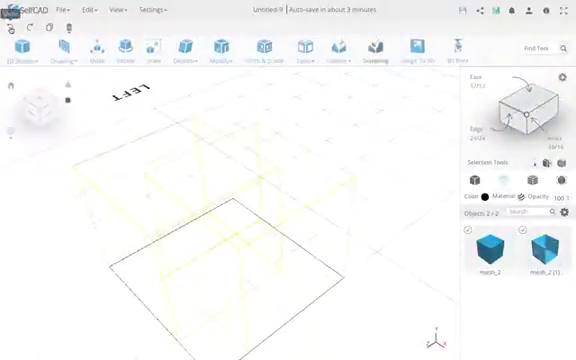
click(10, 27)
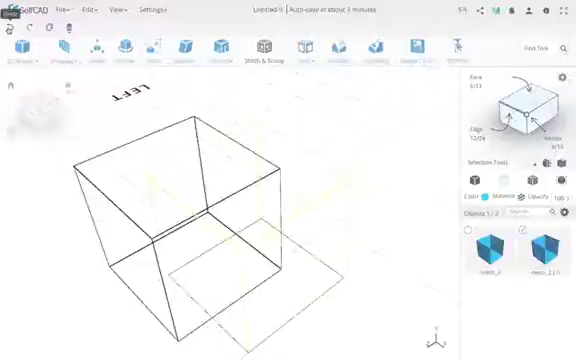
click(10, 27)
click(10, 27)
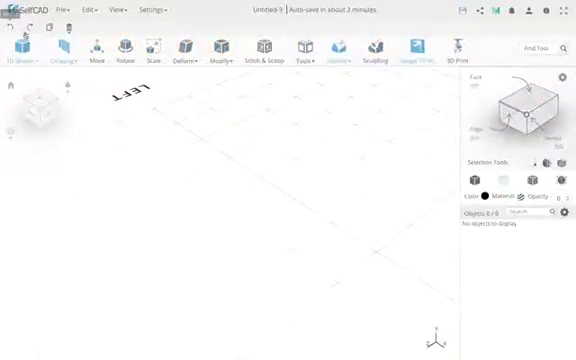
click(28, 80)
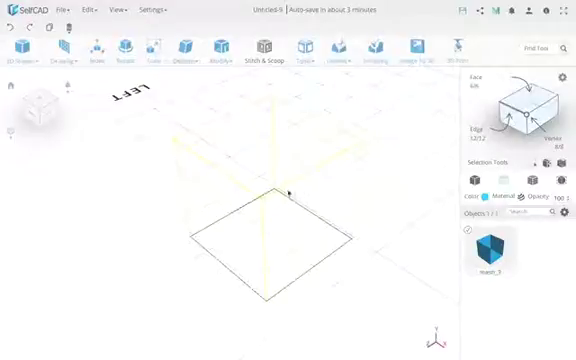
click(474, 180)
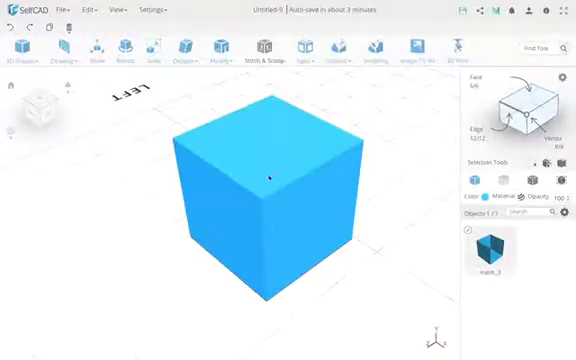
Place an overlapping copy, mesh_3 (1), select both cubes, and show them as wireframes.
shift+drag(255, 165, 298, 278)
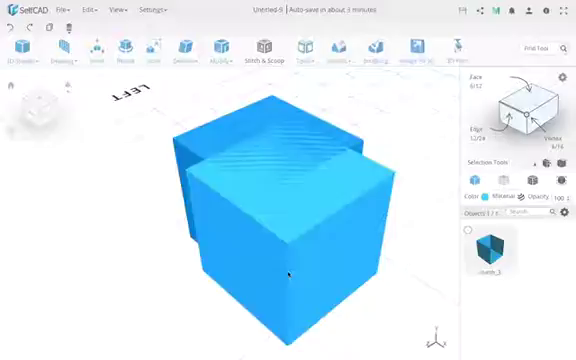
shift+drag(298, 278, 276, 265)
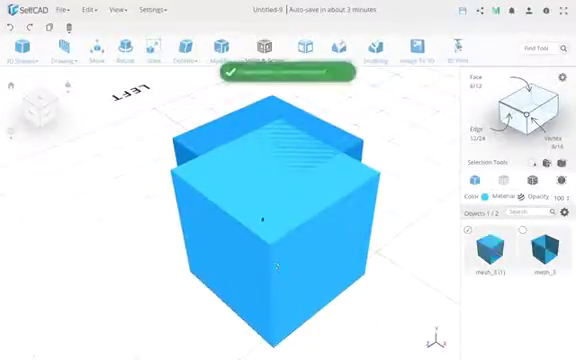
shift+click(241, 135)
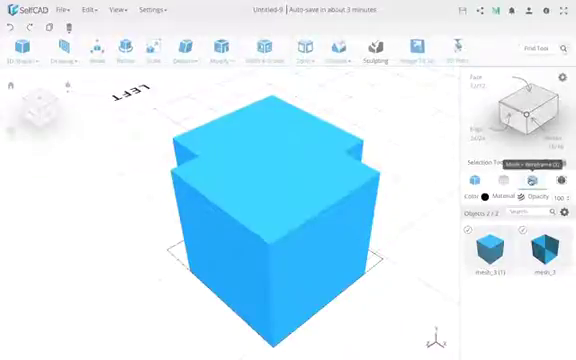
click(506, 181)
mouse_move(320, 184)
mouse_down()
mouse_move(321, 200)
mouse_move(301, 143)
mouse_up()
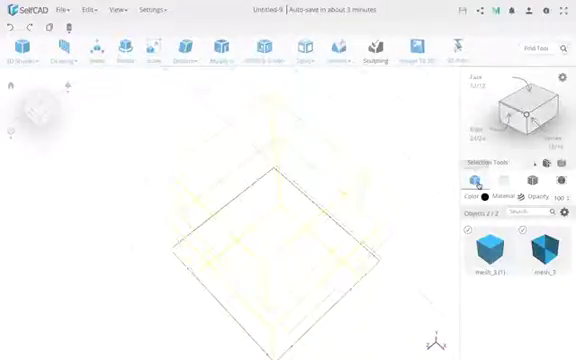
In solid view, apply Stitch & Scoop in Union mode to mesh_3 and mesh_3 (1).
click(474, 180)
click(265, 50)
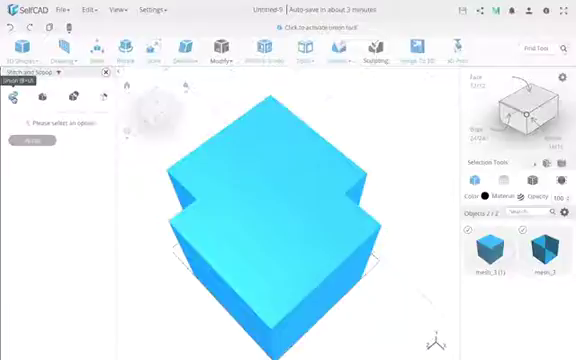
click(13, 95)
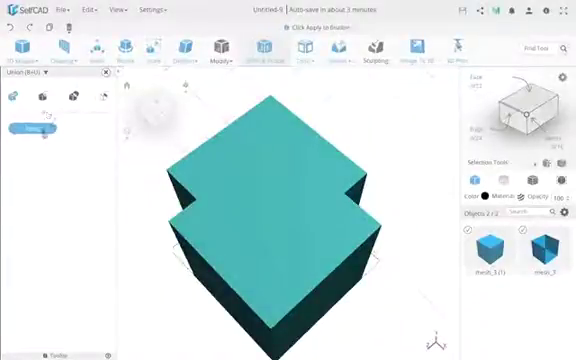
click(32, 131)
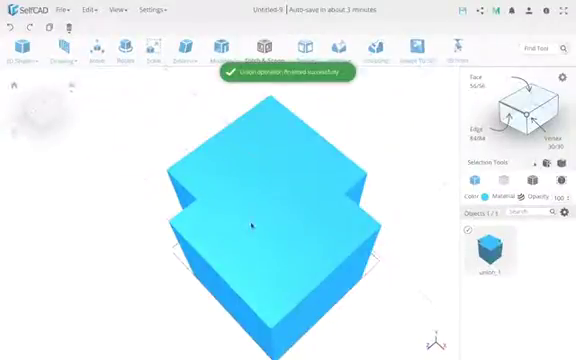
Apply Resolution at detail level 0 to wireframe union_1, leaving 20 faces and 16 vertices.
click(507, 181)
mouse_move(300, 230)
right_down()
mouse_move(377, 187)
mouse_move(215, 210)
mouse_move(296, 197)
right_up()
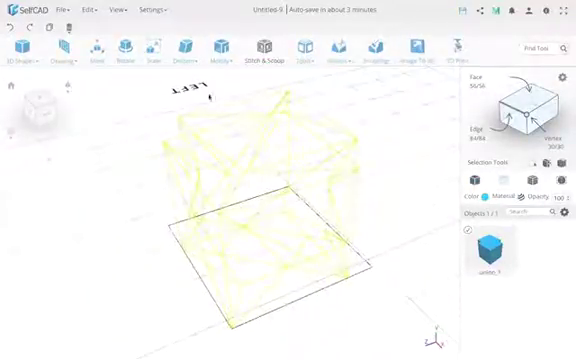
mouse_move(221, 50)
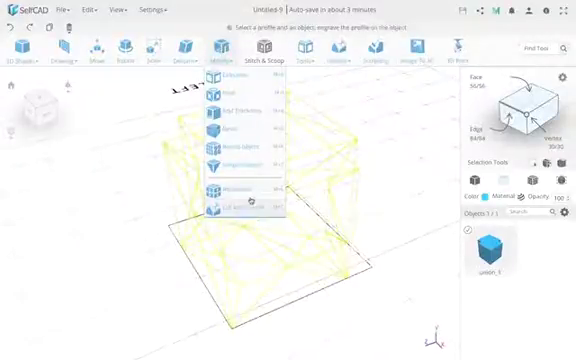
click(251, 196)
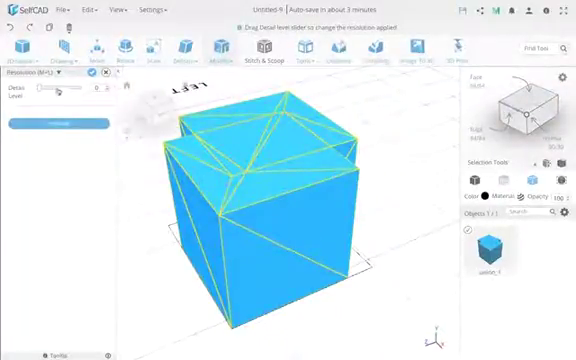
click(58, 123)
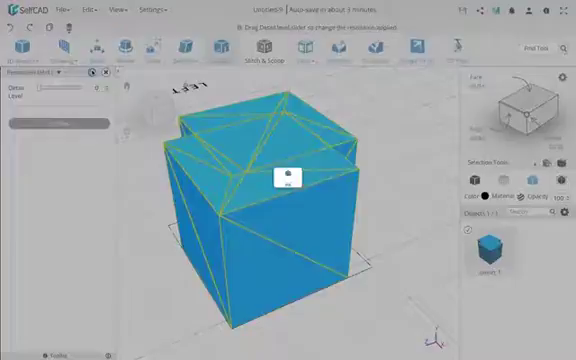
mouse_move(237, 190)
right_down()
mouse_move(217, 202)
mouse_move(297, 176)
mouse_move(298, 166)
mouse_move(237, 170)
mouse_move(221, 184)
mouse_move(224, 193)
mouse_move(233, 194)
right_up()
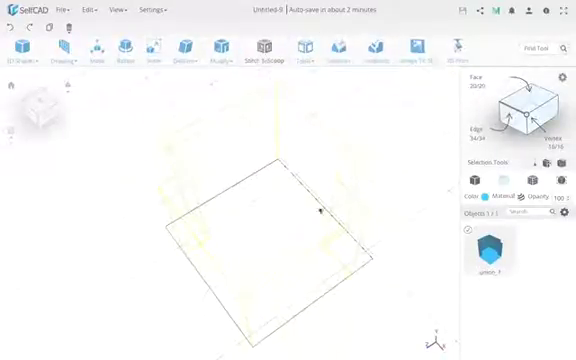
mouse_move(303, 218)
right_down()
mouse_move(300, 210)
mouse_move(301, 215)
mouse_move(282, 220)
mouse_move(267, 212)
right_up()
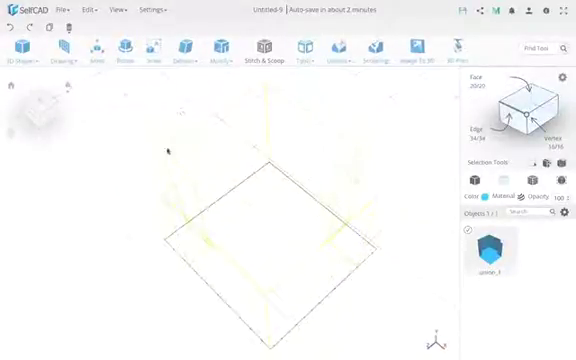
mouse_move(290, 248)
right_down()
mouse_move(294, 230)
mouse_move(285, 203)
mouse_move(253, 198)
mouse_move(232, 206)
mouse_move(229, 235)
mouse_move(254, 162)
right_up()
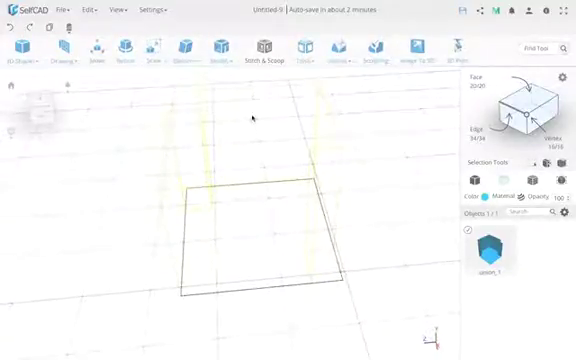
click(475, 180)
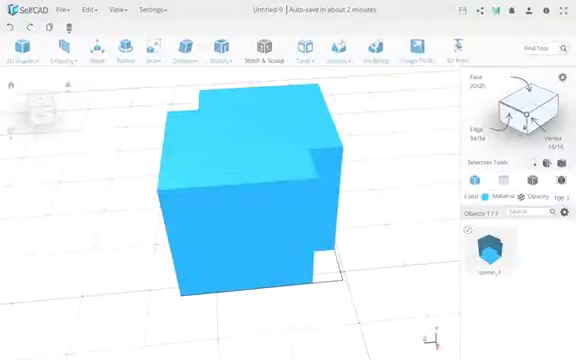
click(527, 97)
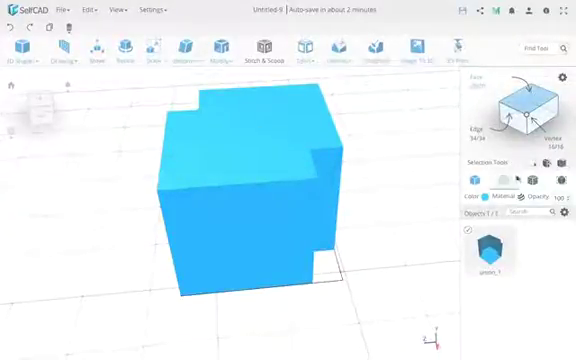
click(504, 180)
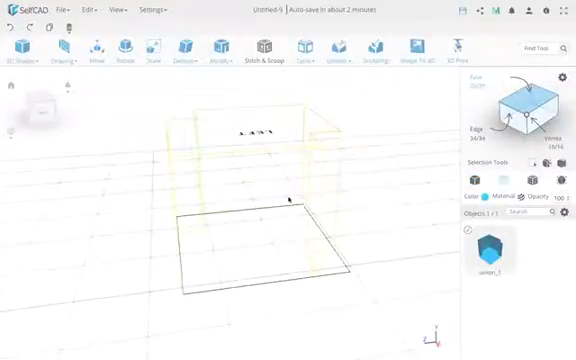
mouse_move(289, 201)
right_down()
mouse_move(354, 189)
mouse_move(269, 194)
mouse_move(252, 209)
mouse_move(260, 221)
mouse_move(280, 220)
mouse_move(292, 208)
mouse_move(286, 209)
right_up()
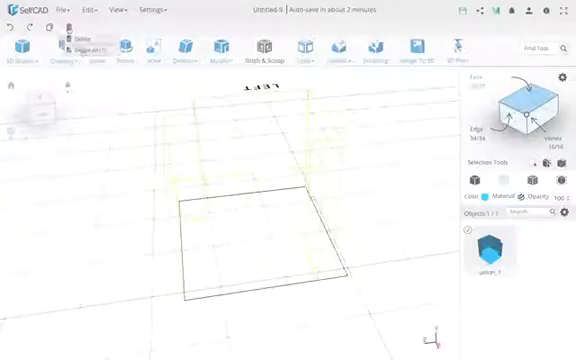
Delete all objects after confirming, then add a new cube, mesh_4.
click(50, 27)
click(258, 216)
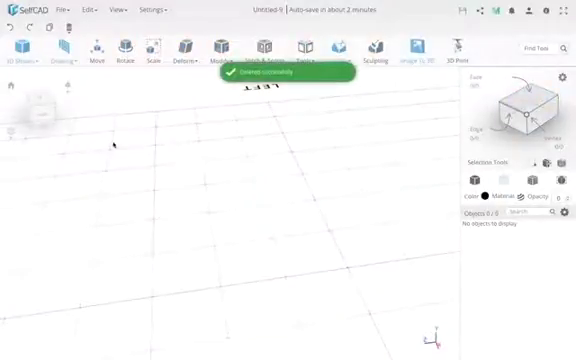
click(22, 50)
click(25, 78)
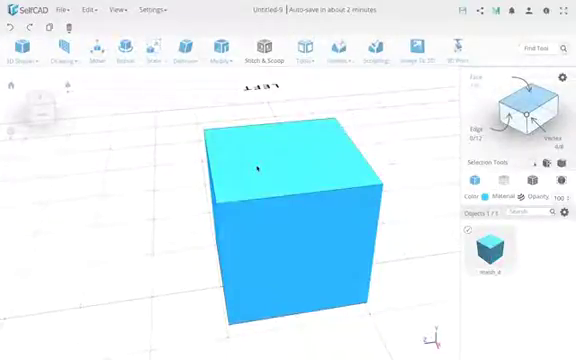
Split the cube's top face off as Mesh1, then also select mesh_4.
click(338, 50)
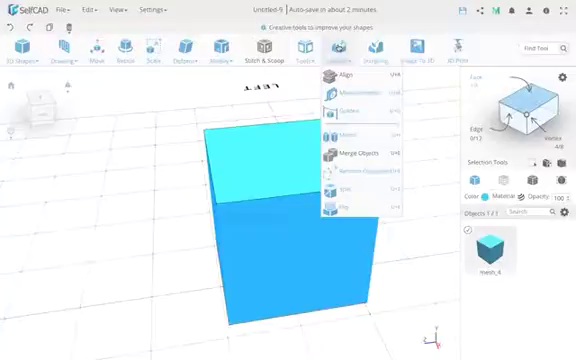
click(352, 188)
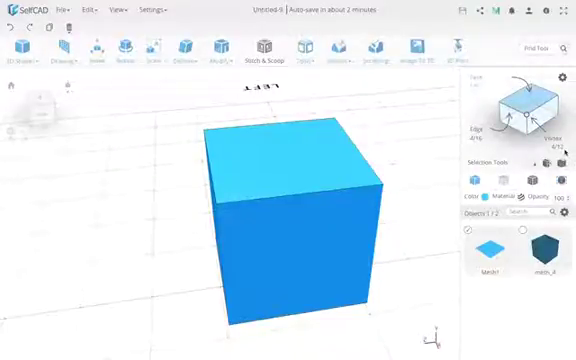
click(523, 231)
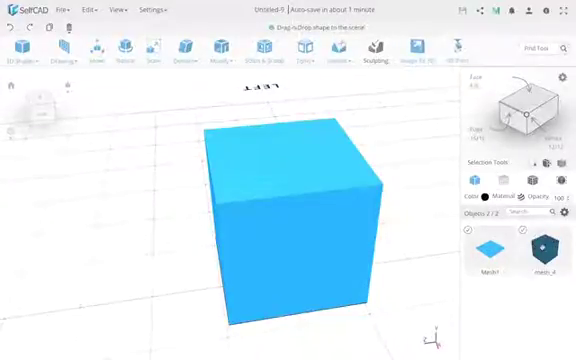
Merge Mesh1 and mesh_4 with Merge Objects into a 6-face, 8-vertex cube.
click(338, 48)
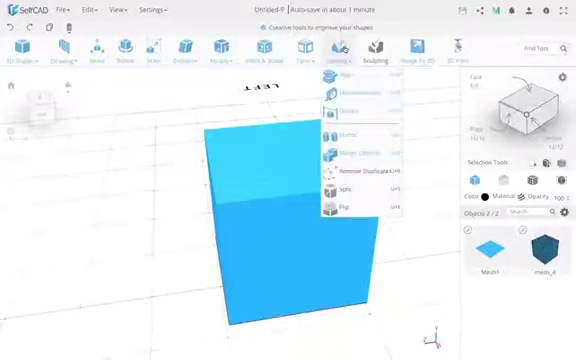
click(352, 152)
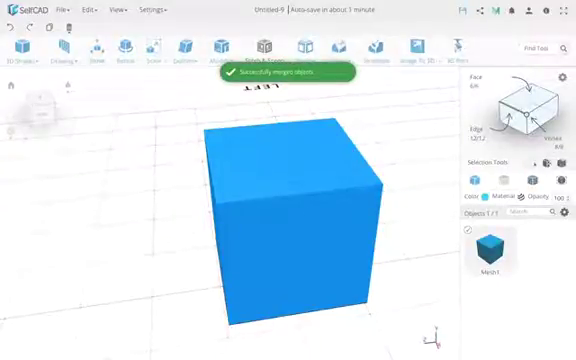
click(340, 55)
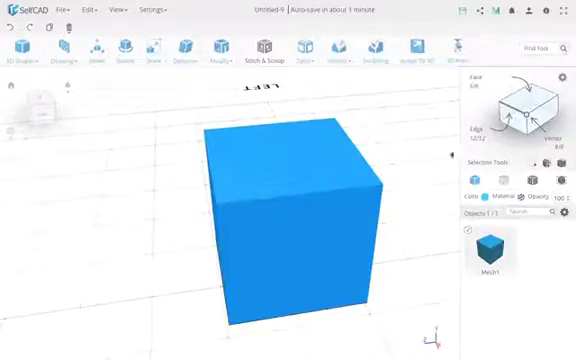
click(533, 180)
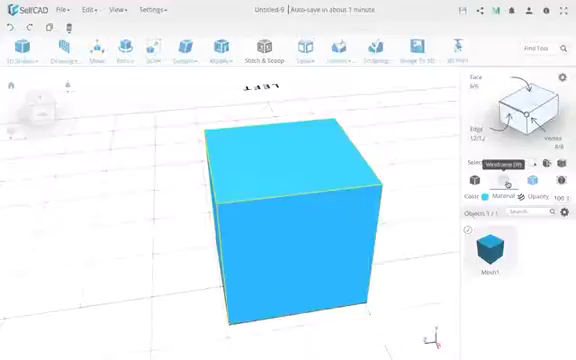
click(505, 180)
click(474, 180)
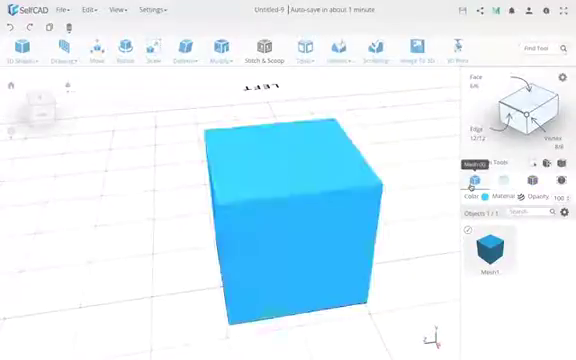